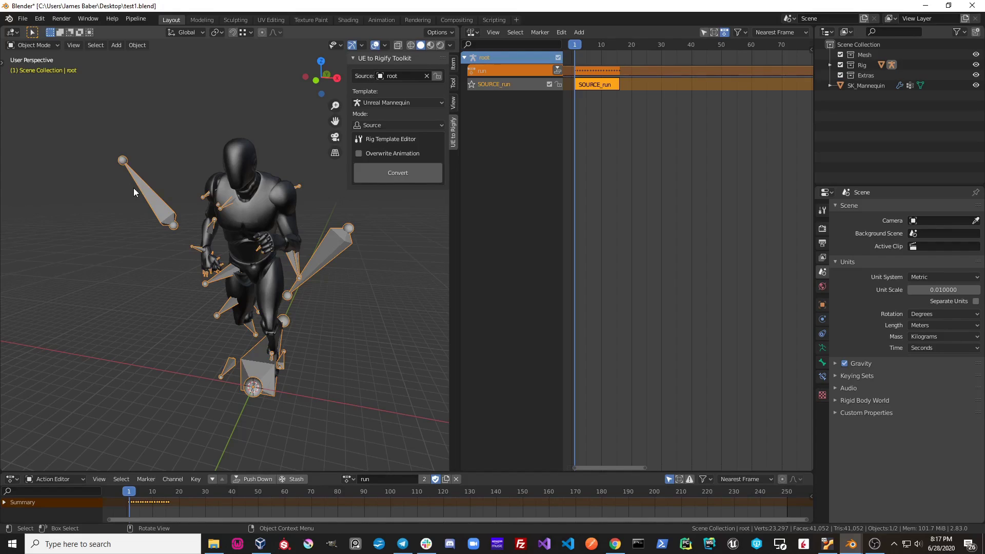
# Step: Convert the mannequin armature to a Rigify control rig, then check and dismiss the action list
pyautogui.click(348, 479)
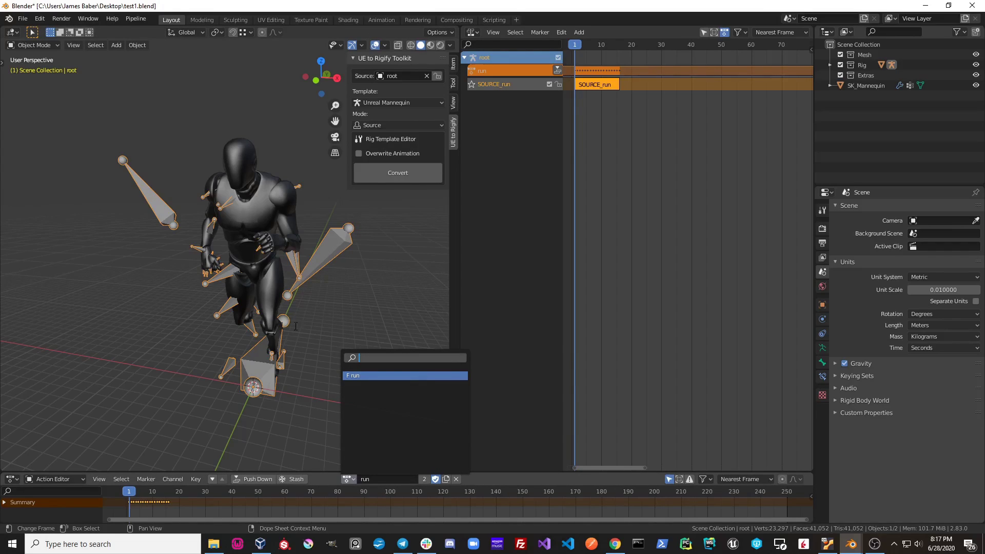
pyautogui.click(381, 172)
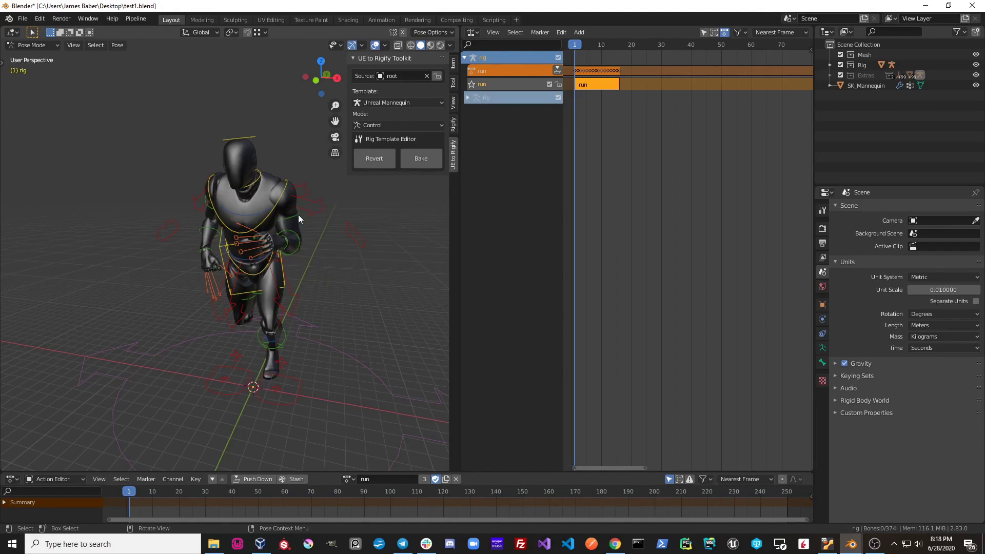
pyautogui.click(348, 478)
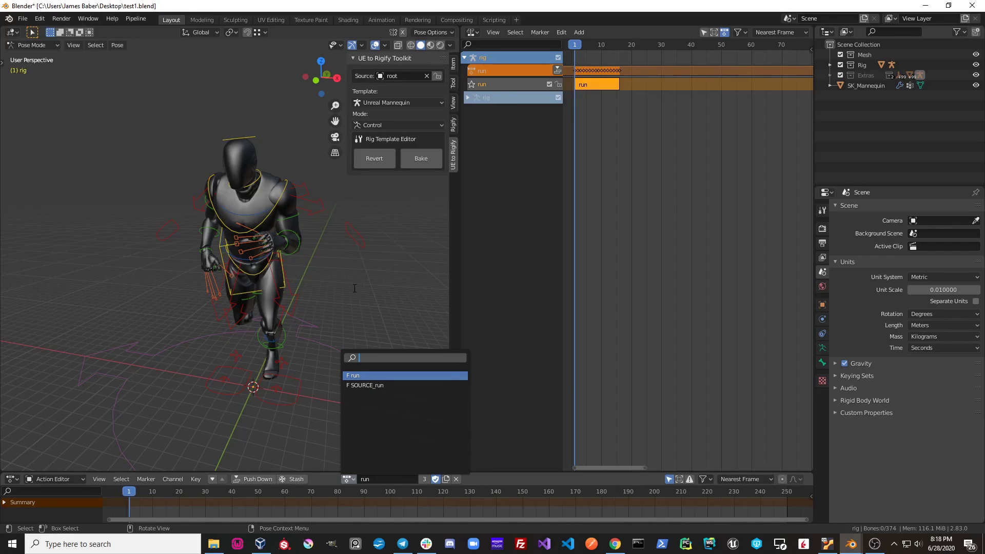
pyautogui.press('Escape')
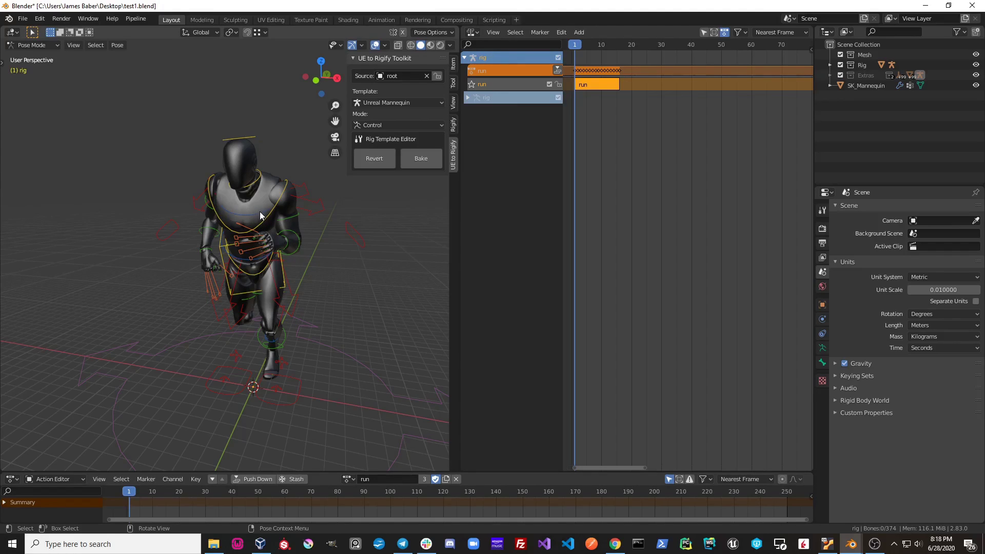
# Step: Revert to the source mannequin rig and scrub its SOURCE_run animation near the start
pyautogui.click(373, 161)
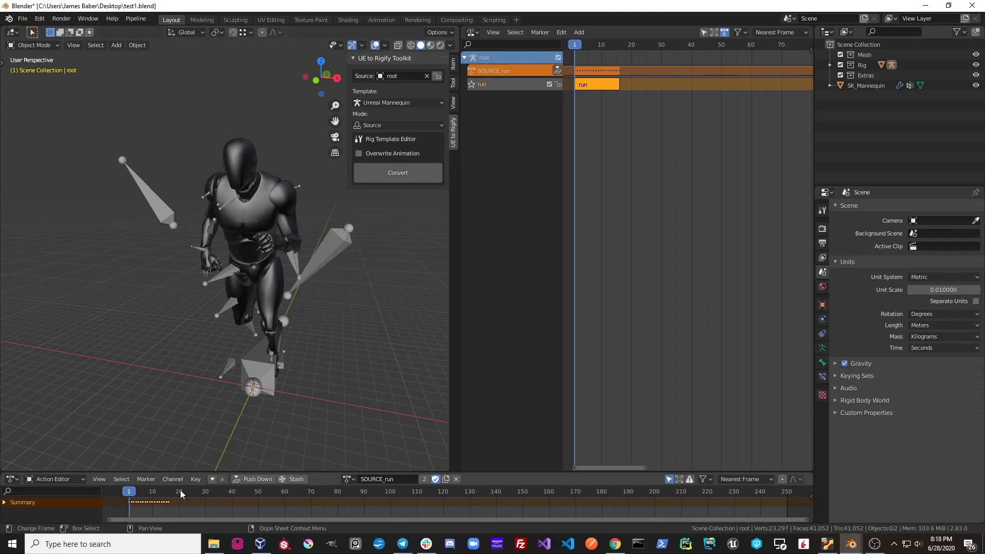
pyautogui.click(136, 494)
pyautogui.moveTo(136, 496)
pyautogui.mouseDown()
pyautogui.moveTo(157, 497)
pyautogui.moveTo(140, 497)
pyautogui.mouseUp()
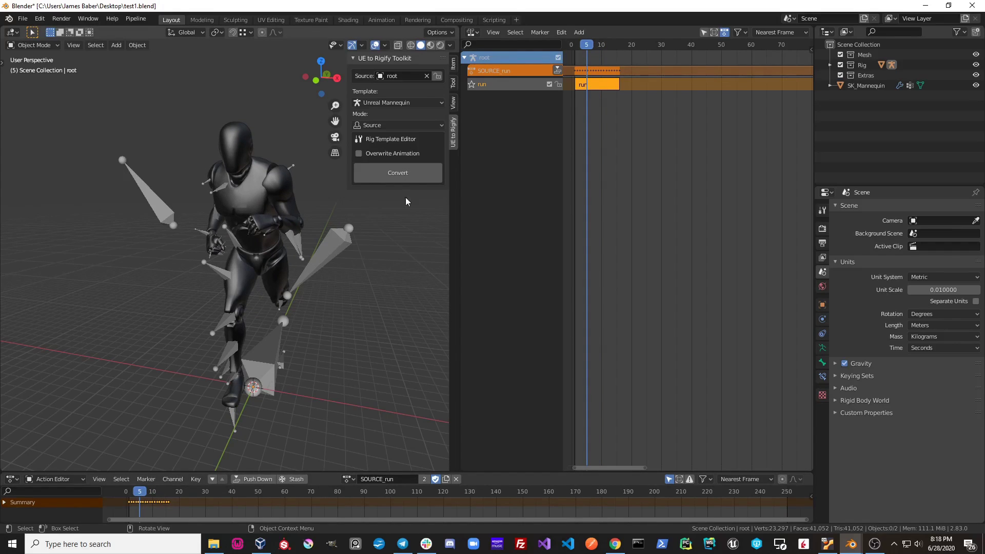
pyautogui.click(399, 176)
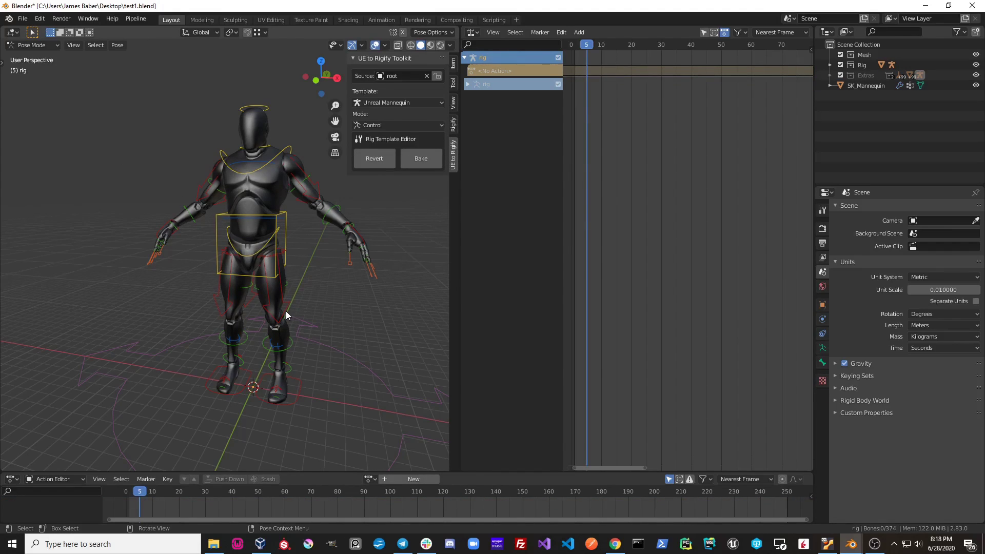
pyautogui.moveTo(285, 310); pyautogui.dragTo(275, 299, button='middle')
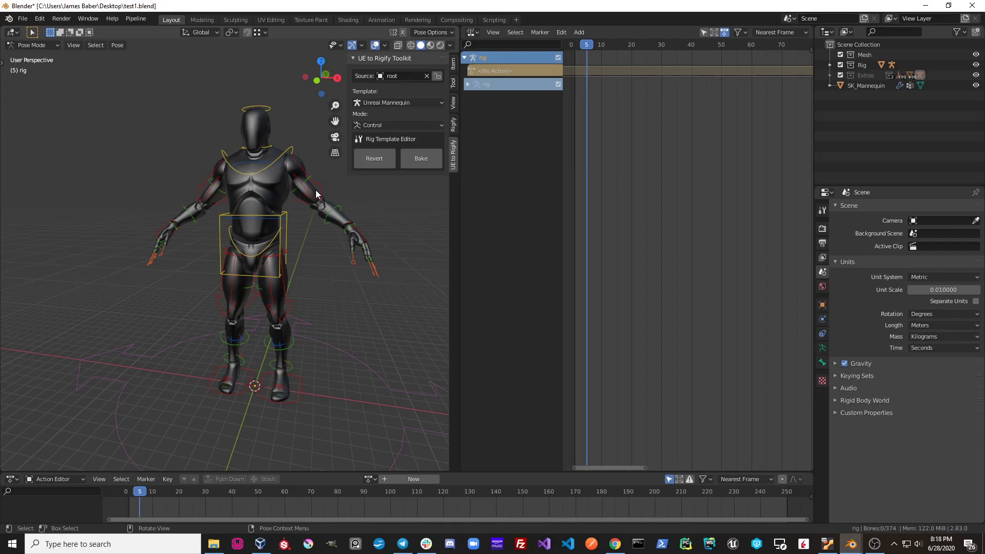
pyautogui.click(369, 479)
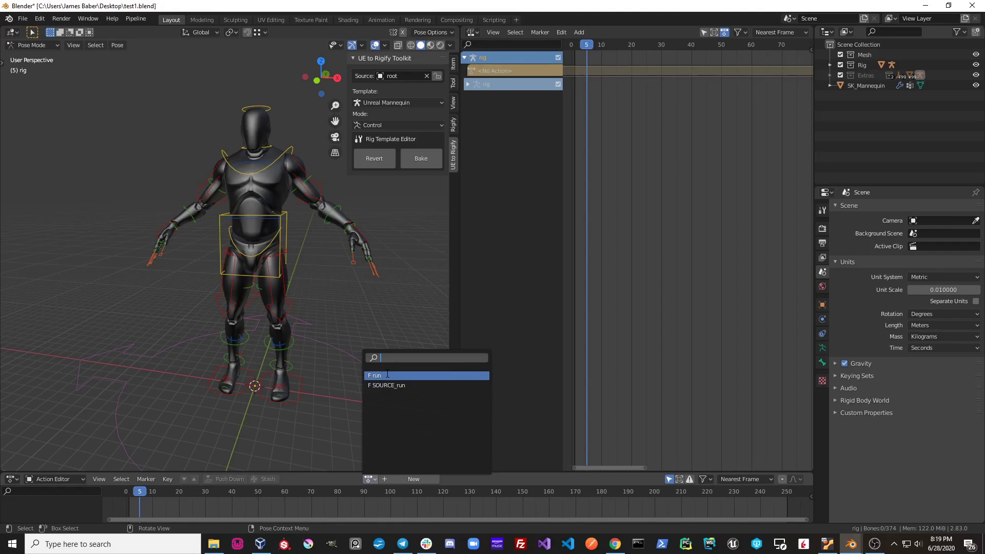
# Step: Return to the source rig and convert it again with Overwrite Animation enabled
pyautogui.click(360, 156)
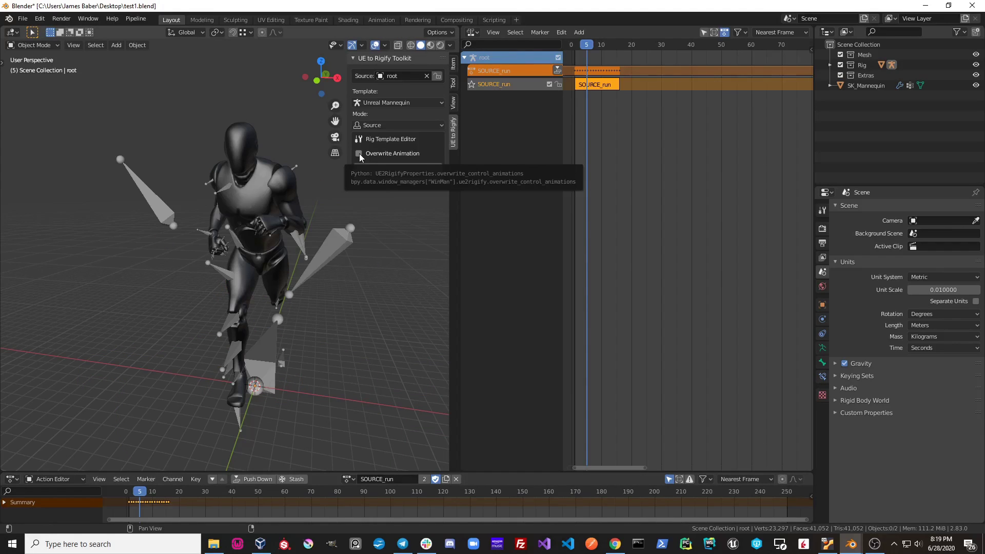
pyautogui.click(359, 153)
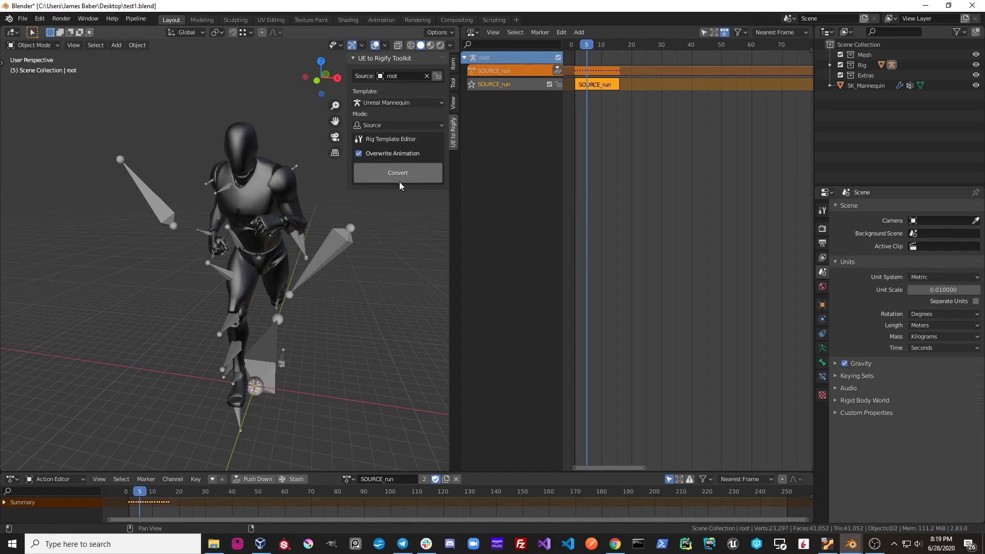
pyautogui.click(377, 177)
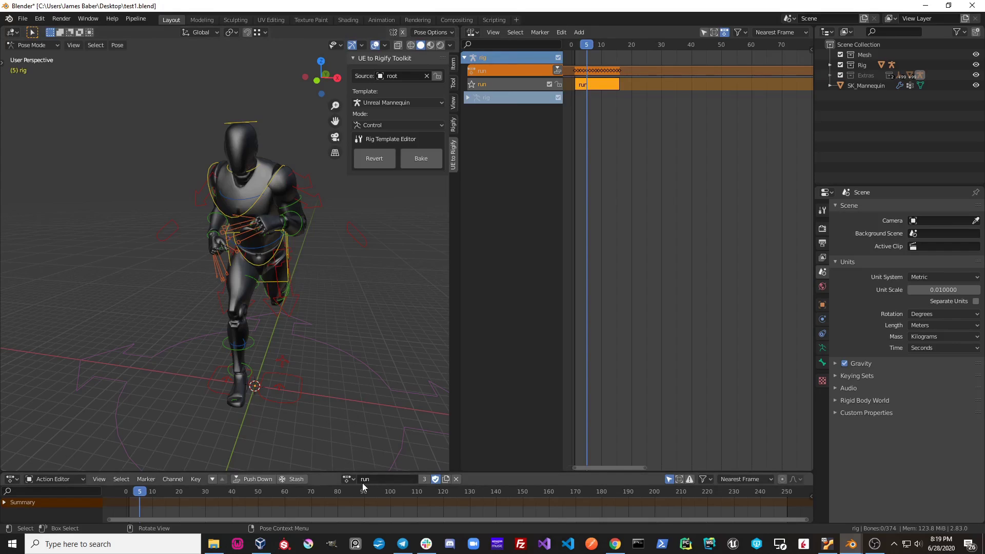
# Step: Review the control rig's actions, then lock the Source setting to freeze the rig
pyautogui.click(349, 478)
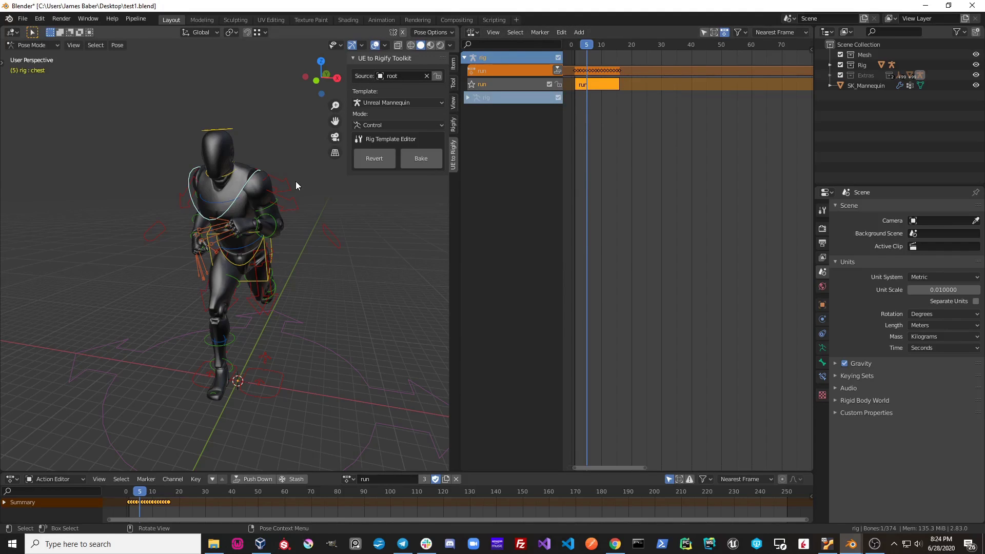
pyautogui.click(437, 75)
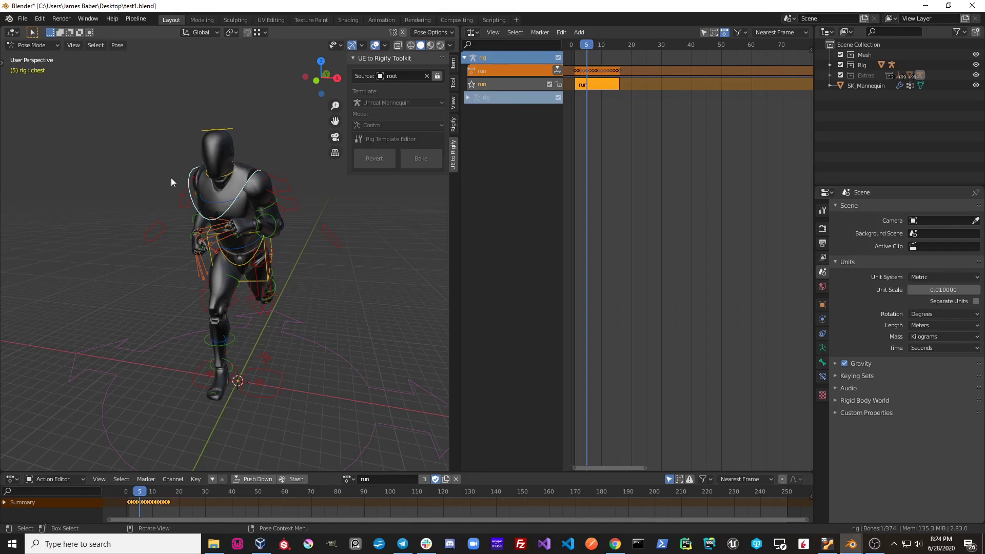
pyautogui.click(437, 77)
# Step: Select hand_ik.L and set its IK/FK (hand.L) slider to 0 for FK
pyautogui.click(333, 233)
pyautogui.click(453, 65)
pyautogui.moveTo(438, 284); pyautogui.dragTo(352, 284)
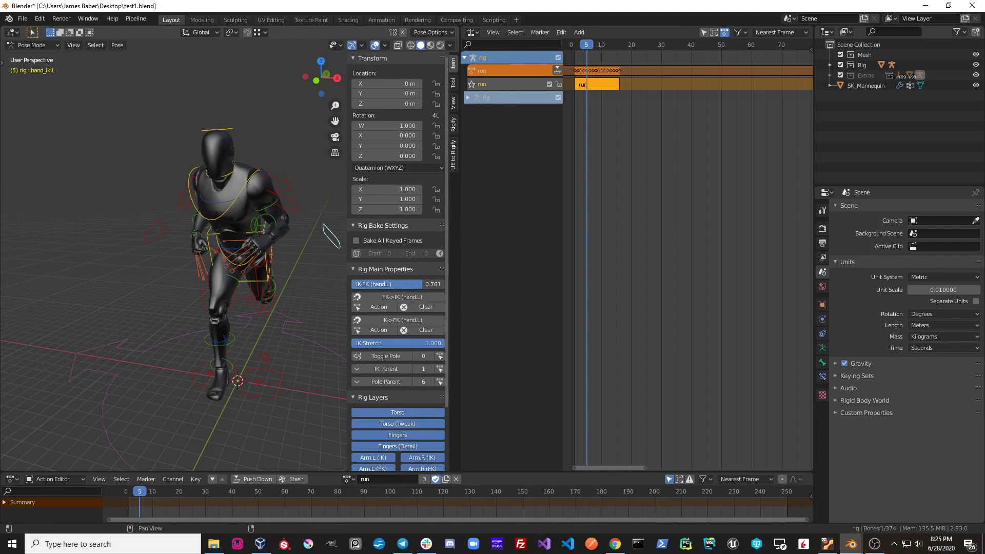
# Step: Back in the UE to Rigify tab, scrub the run animation to frame 5 while orbiting the view
pyautogui.click(453, 154)
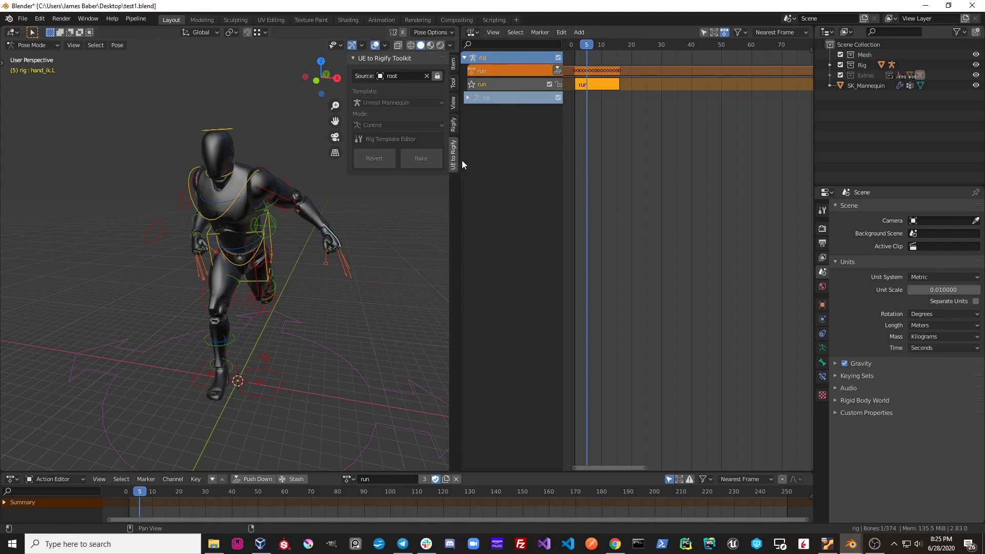
pyautogui.moveTo(376, 248); pyautogui.dragTo(292, 255, button='middle')
pyautogui.moveTo(136, 491)
pyautogui.mouseDown()
pyautogui.moveTo(156, 504)
pyautogui.moveTo(139, 499)
pyautogui.mouseUp()
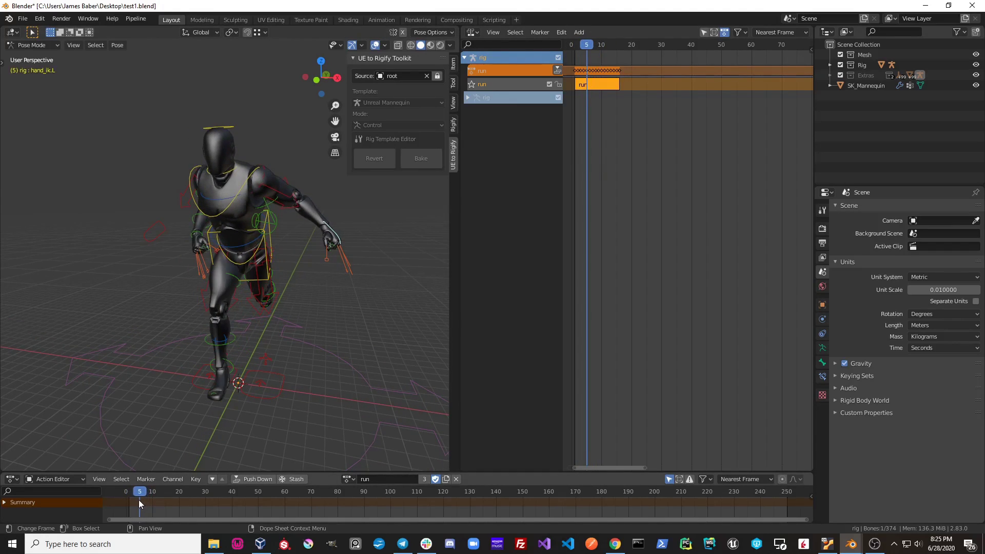
pyautogui.moveTo(243, 314); pyautogui.dragTo(226, 201, button='middle')
pyautogui.moveTo(266, 281); pyautogui.dragTo(268, 291, button='middle')
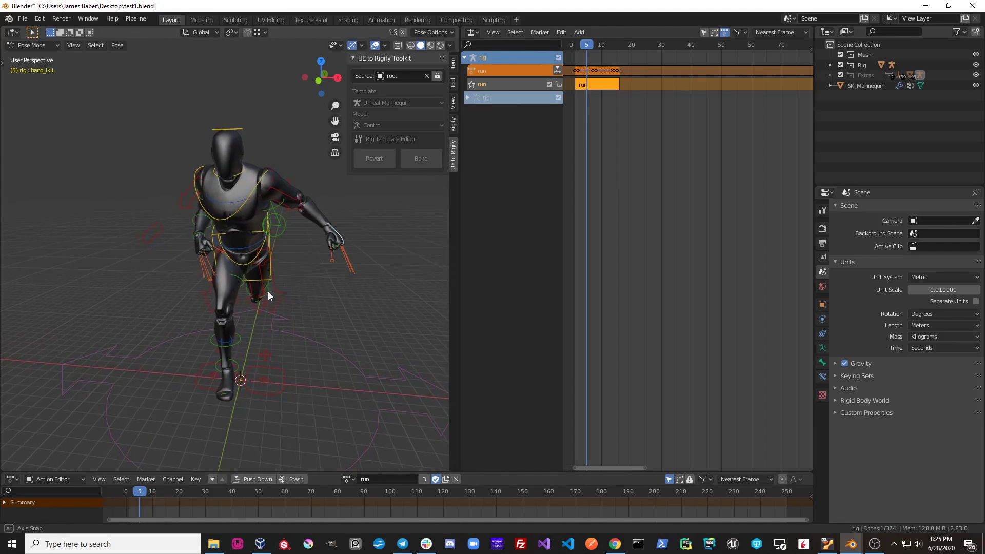
# Step: Toggle the Source lock icon and confirm the Un-Freeze popup
pyautogui.click(436, 80)
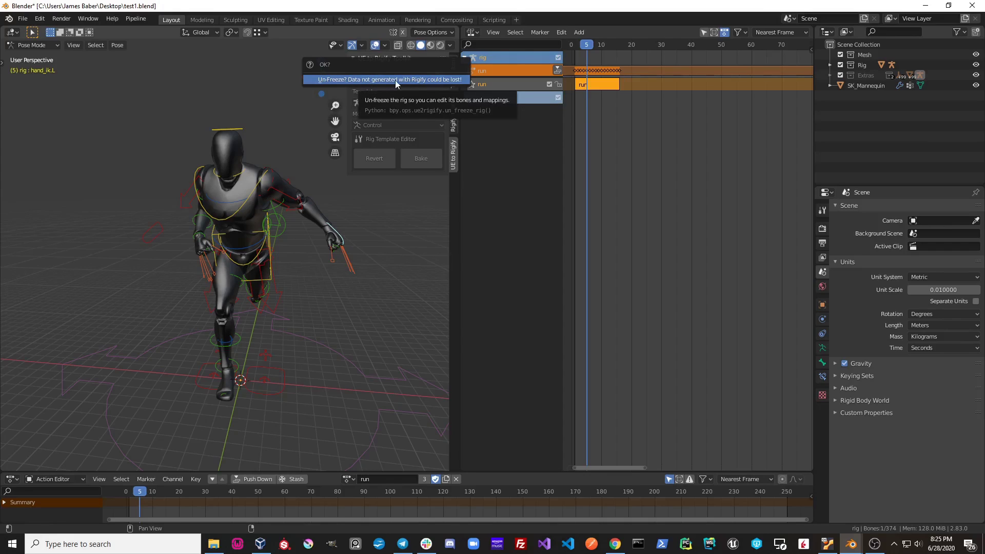
pyautogui.click(428, 80)
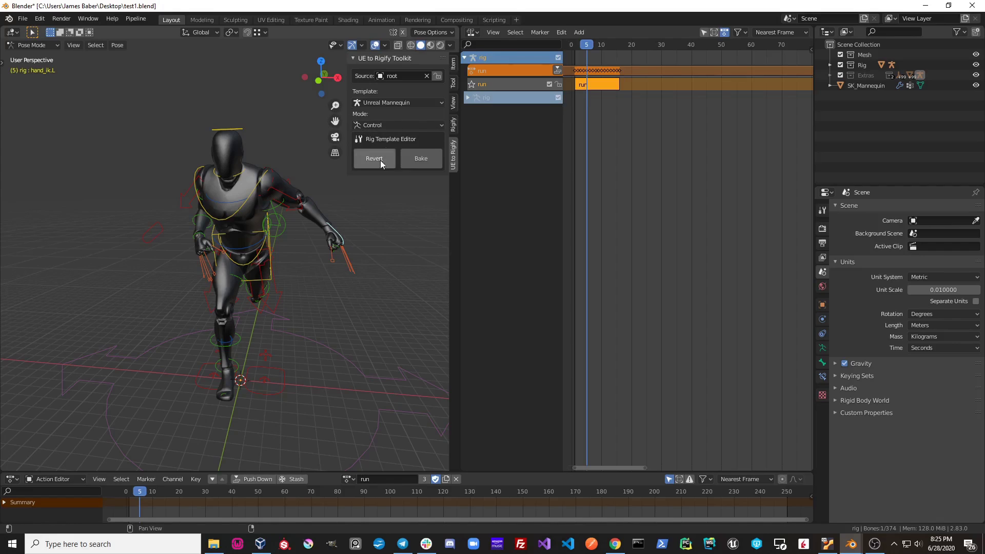
# Step: Bake the run animation onto the mannequin, dismissing the first prompt and confirming on retry
pyautogui.click(415, 158)
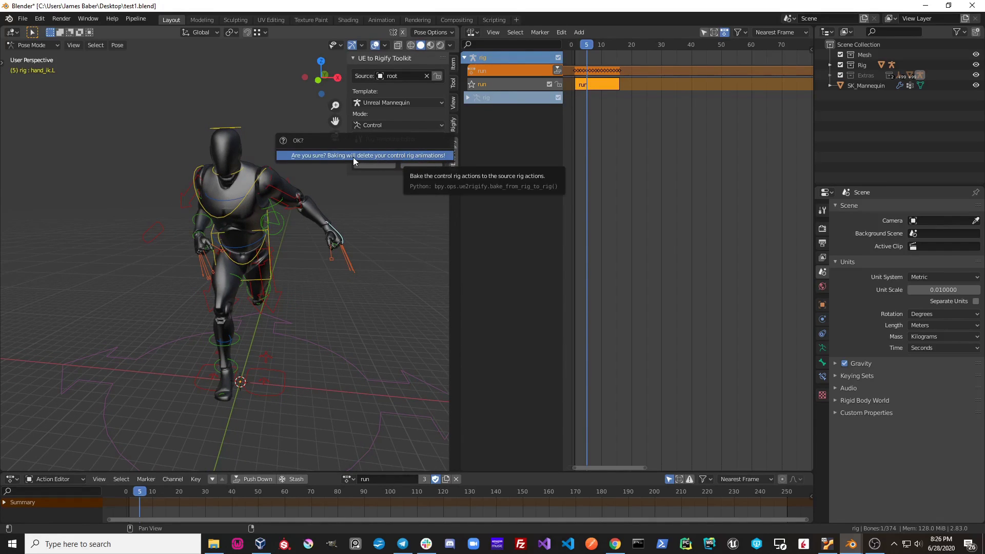
pyautogui.click(412, 156)
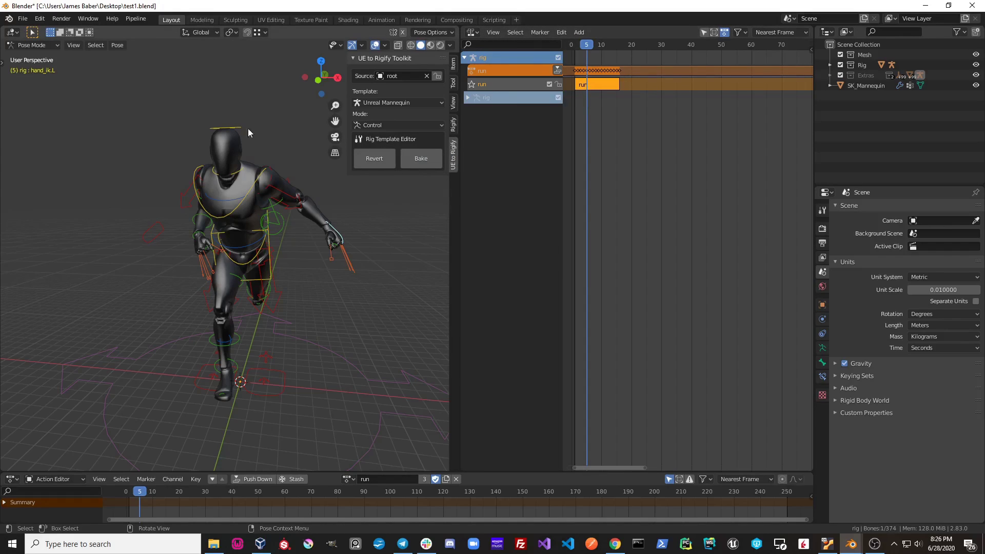
pyautogui.click(419, 158)
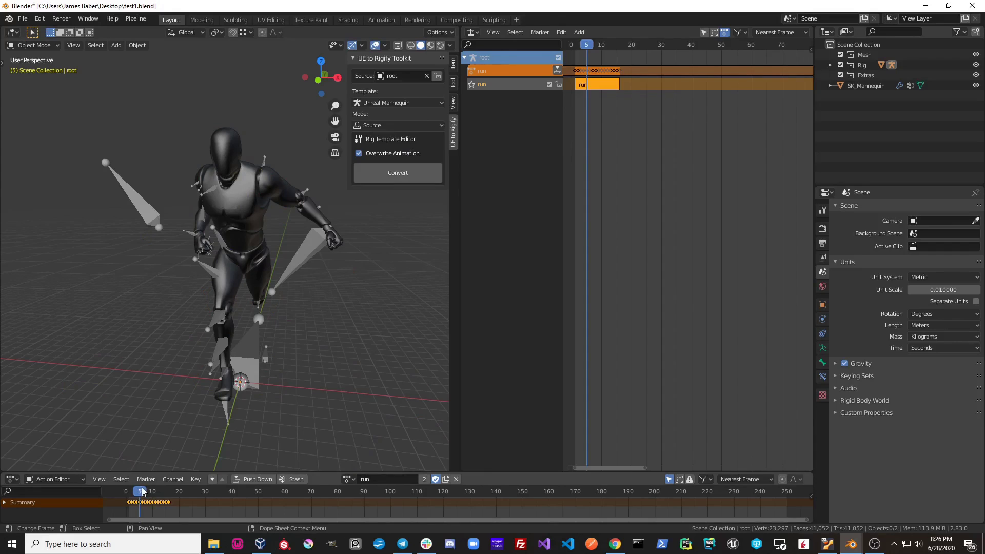
pyautogui.moveTo(142, 492)
pyautogui.mouseDown()
pyautogui.moveTo(165, 507)
pyautogui.moveTo(135, 494)
pyautogui.moveTo(166, 498)
pyautogui.mouseUp()
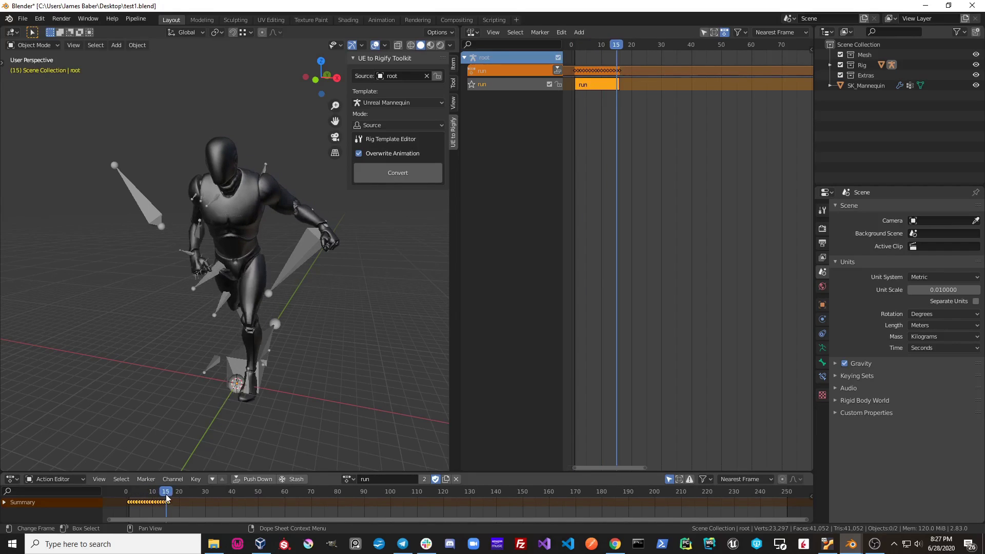